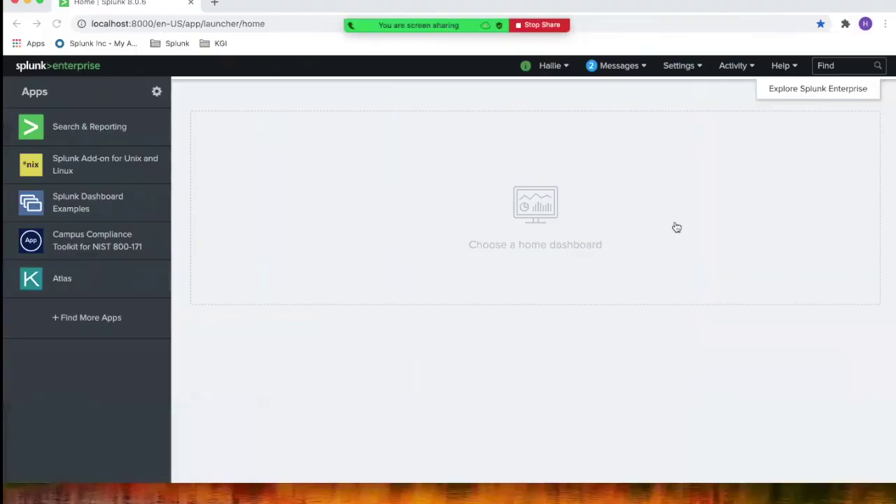
Open the Roles page under Settings > Users and Authentication to see the 5 existing roles.
click(693, 66)
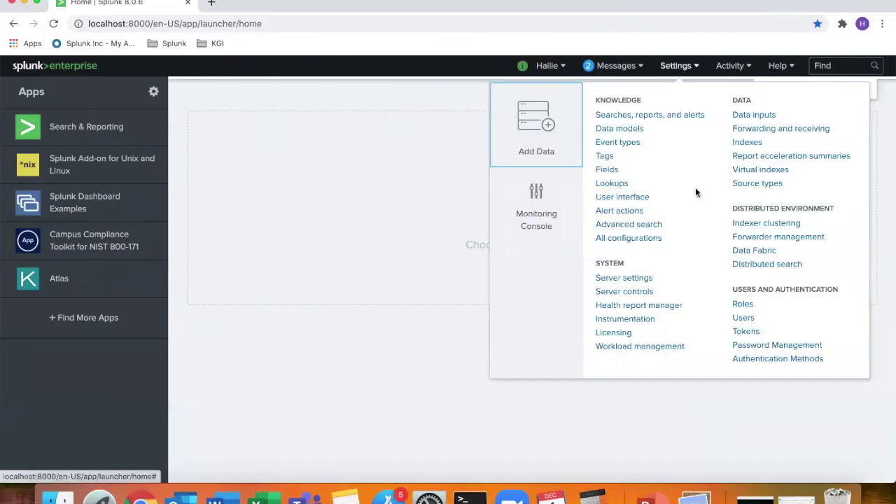
click(743, 305)
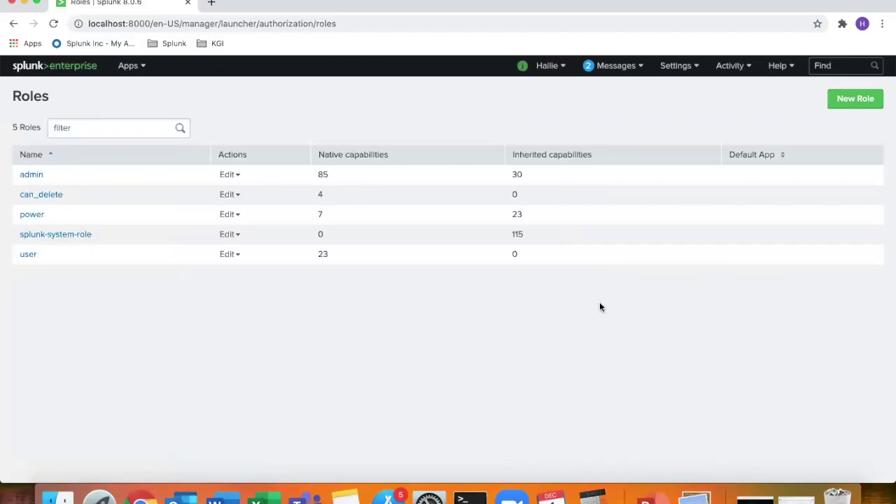
Start a new role named Power_withextra that inherits from the power role.
click(850, 99)
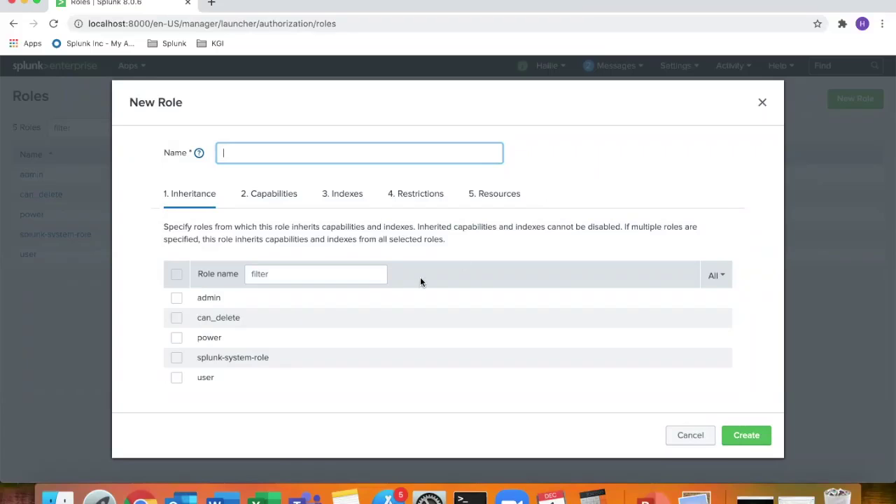
click(177, 340)
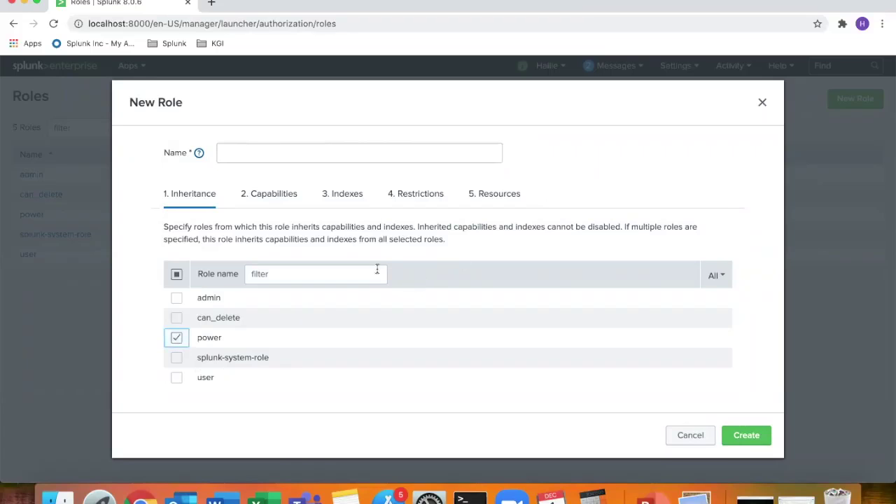
click(287, 158)
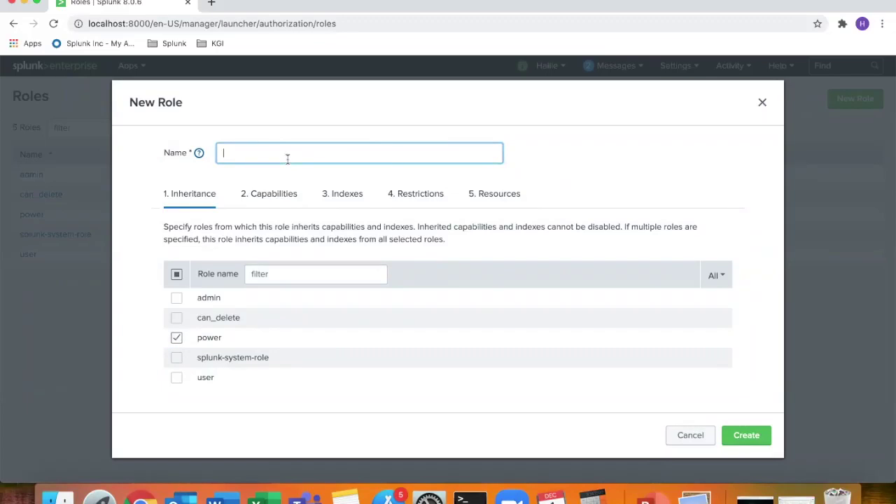
text(P)
text(ower)
text(_pl)
key(BackSpace)
key(BackSpace)
text(withextra)
Grant the role the accelerate_datamodel, admin_all_objects and apps_backup capabilities.
click(275, 198)
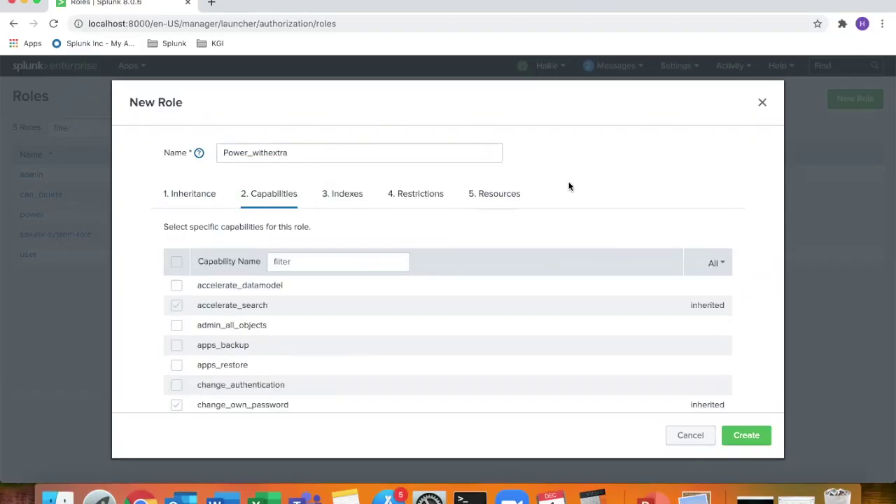
scroll(482, 322, down, 15)
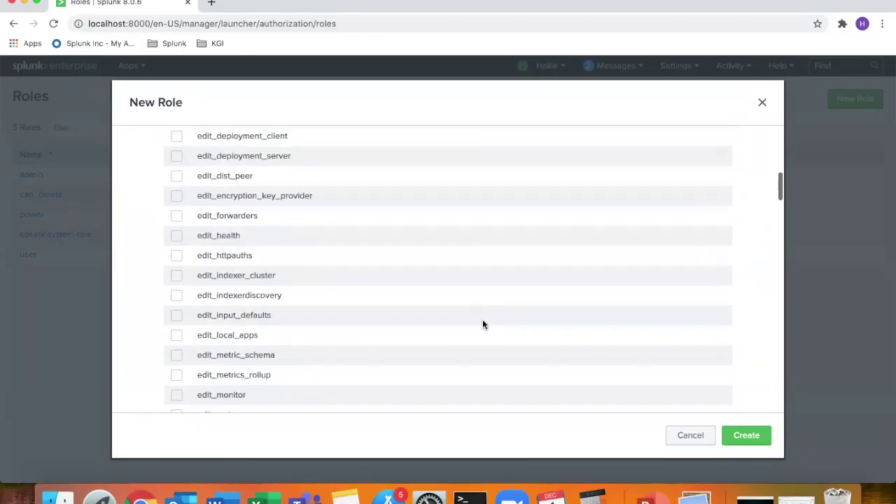
scroll(482, 322, down, 20)
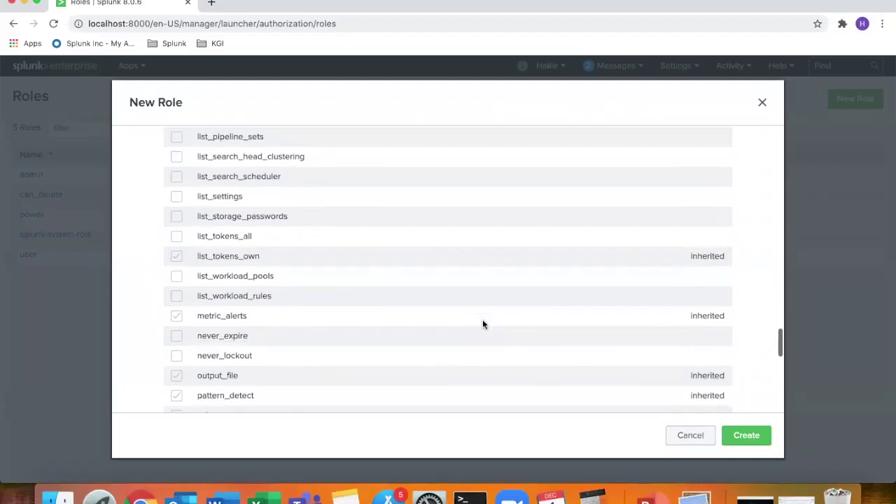
scroll(281, 312, up, 2)
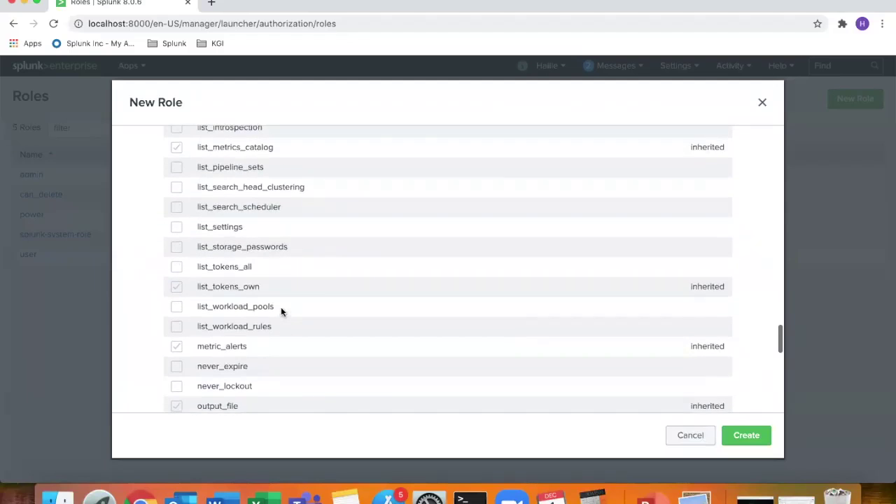
scroll(280, 312, up, 12)
scroll(280, 311, up, 20)
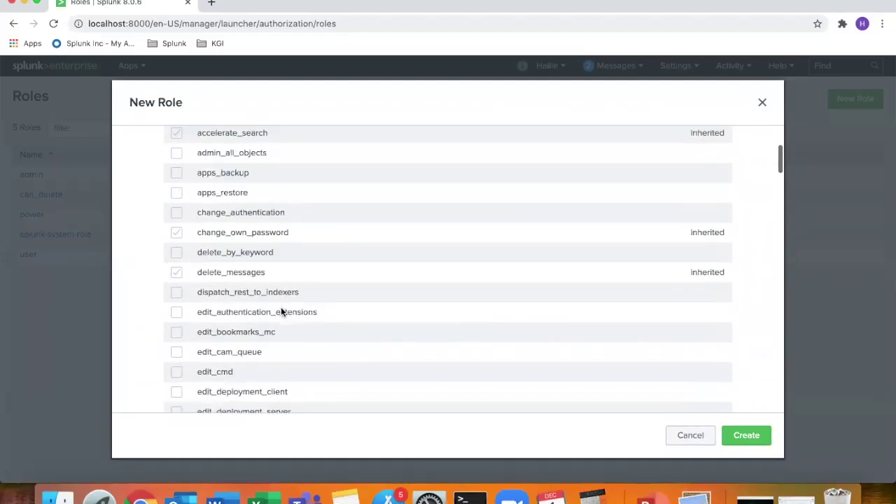
scroll(281, 312, up, 3)
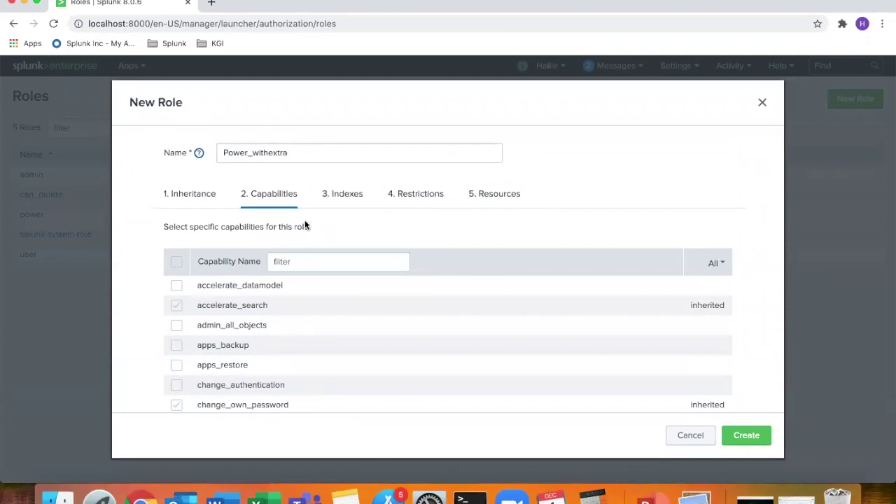
click(176, 286)
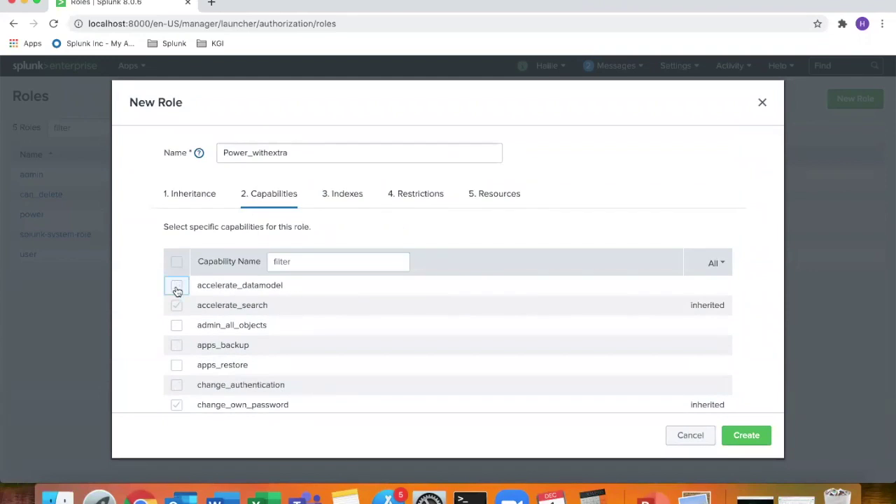
click(176, 326)
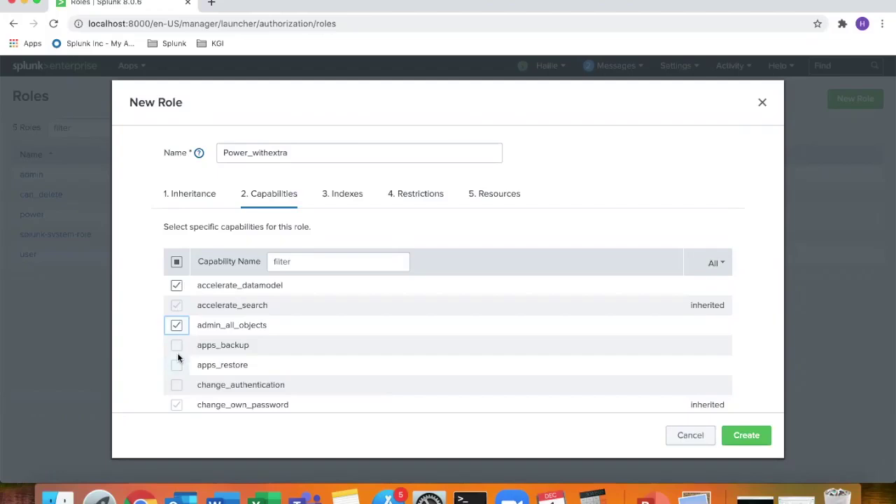
click(179, 352)
click(345, 195)
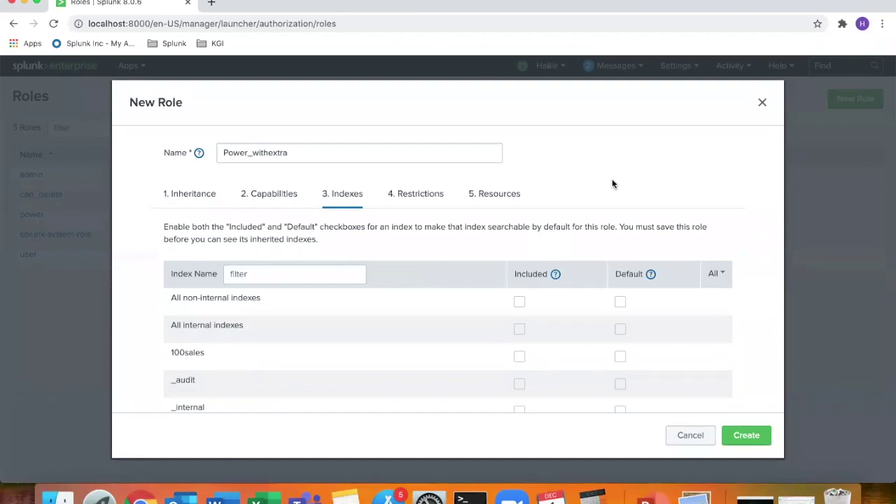
Include all non-internal and all internal indexes for the role, with neither set as default.
click(520, 302)
click(520, 328)
click(620, 328)
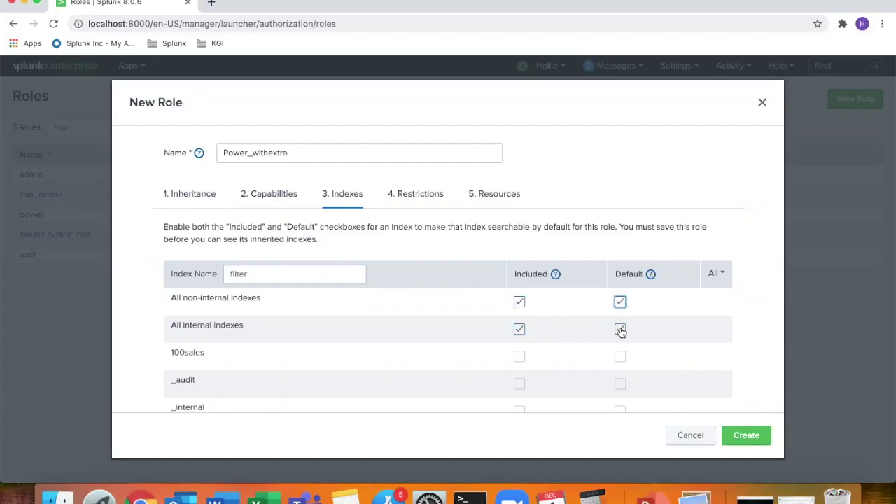
click(620, 330)
click(620, 303)
Make the main index searched by default for the role.
scroll(658, 308, down, 5)
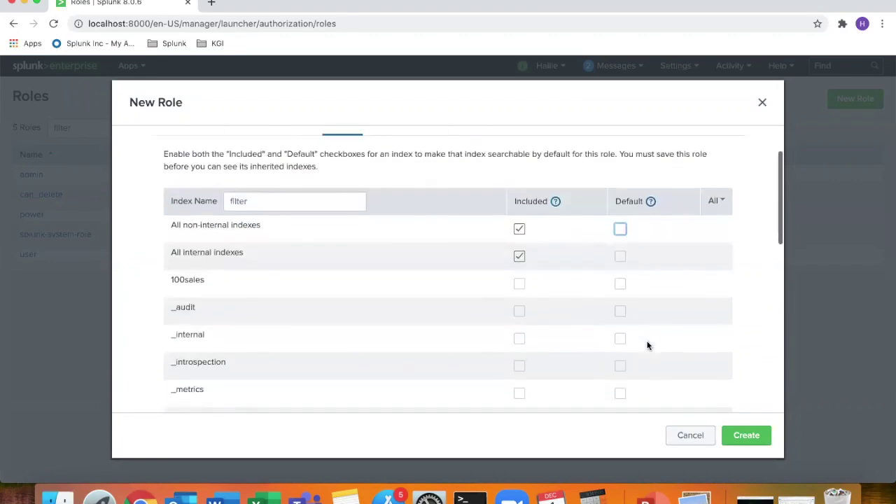
scroll(647, 345, down, 8)
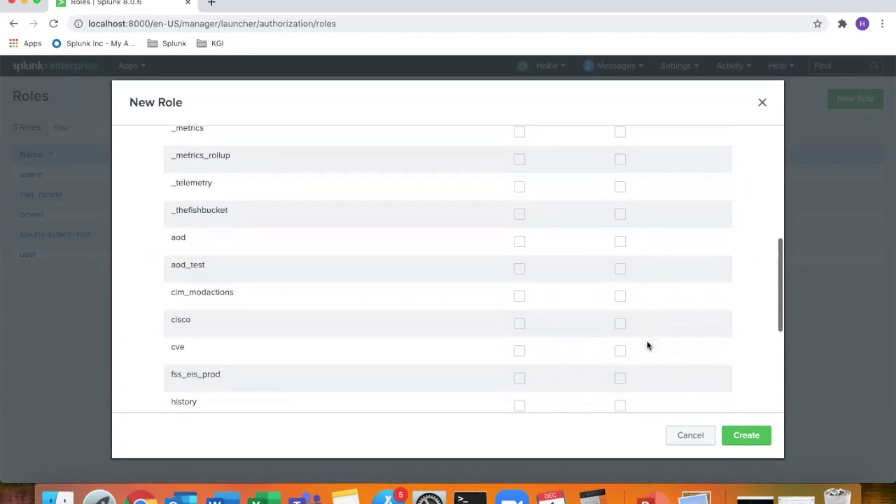
scroll(648, 345, down, 5)
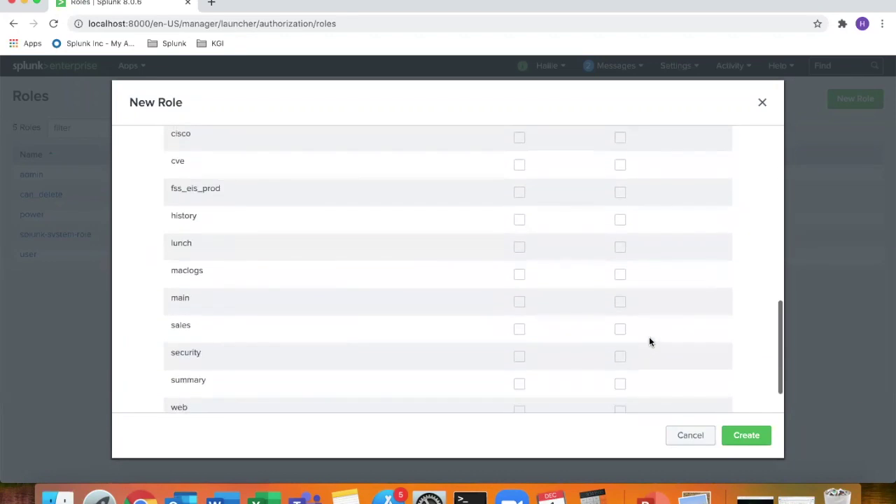
click(620, 302)
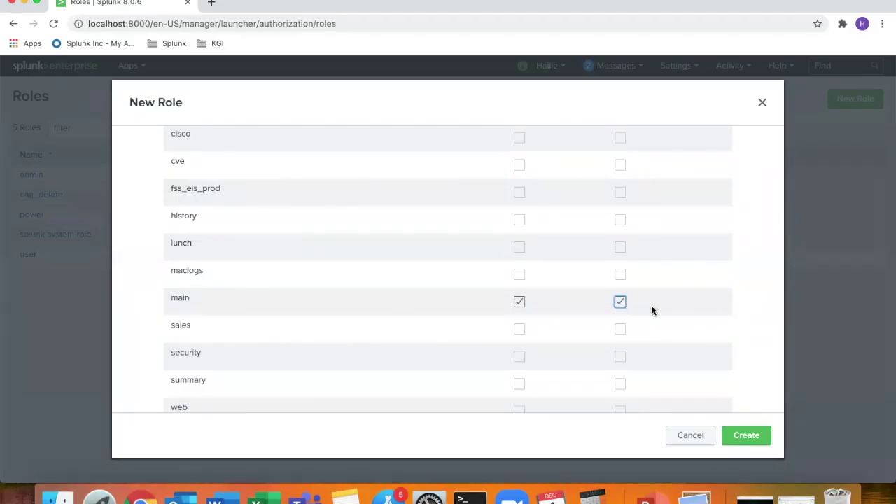
scroll(641, 265, up, 15)
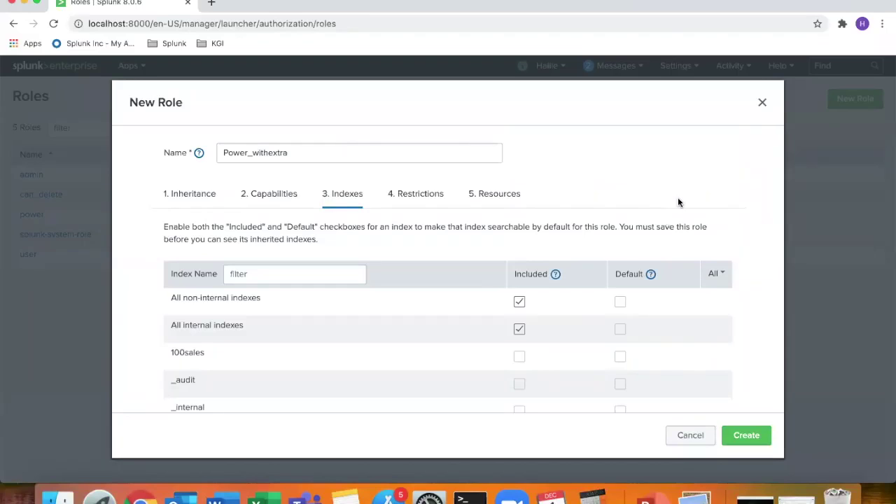
click(434, 196)
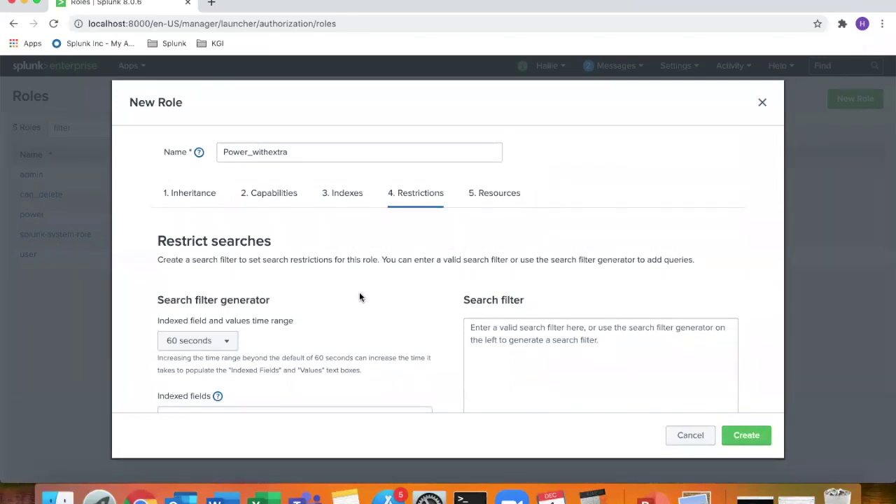
scroll(359, 292, down, 2)
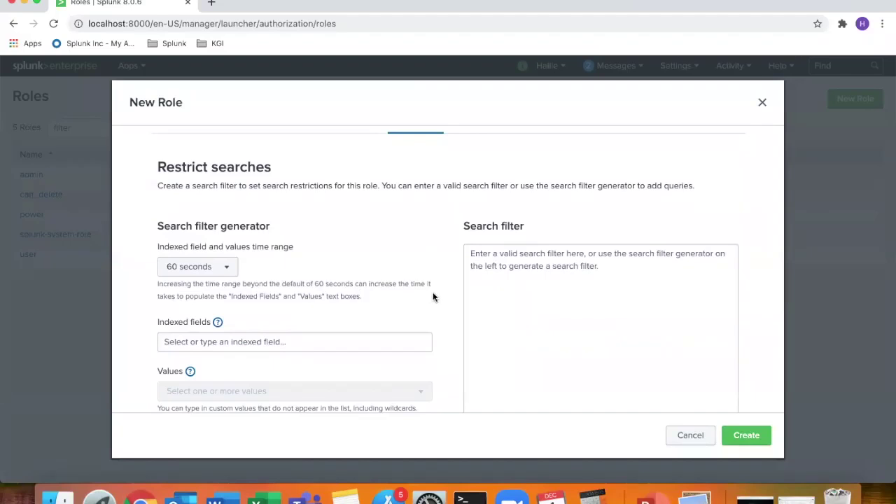
scroll(432, 294, down, 2)
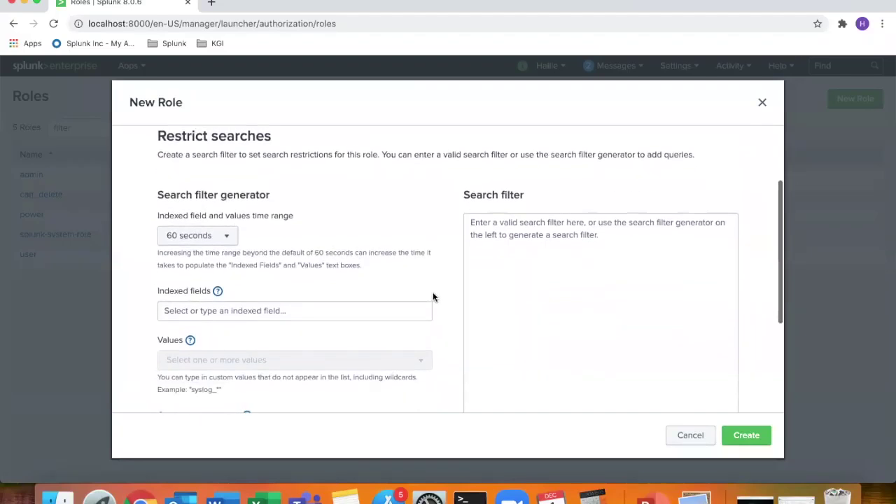
scroll(433, 297, down, 5)
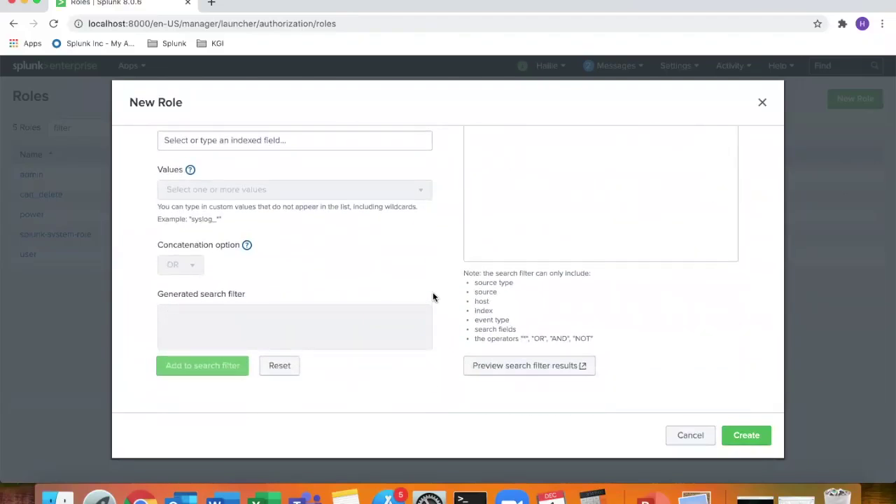
scroll(432, 297, up, 1)
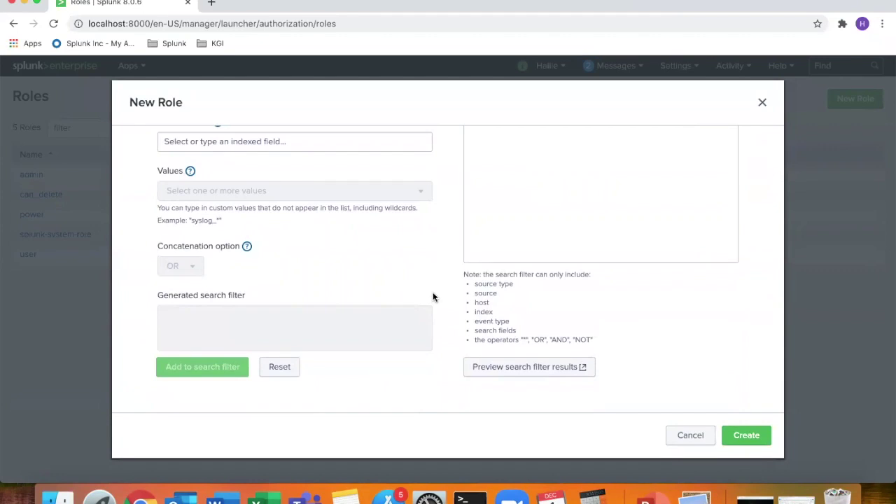
scroll(433, 297, up, 9)
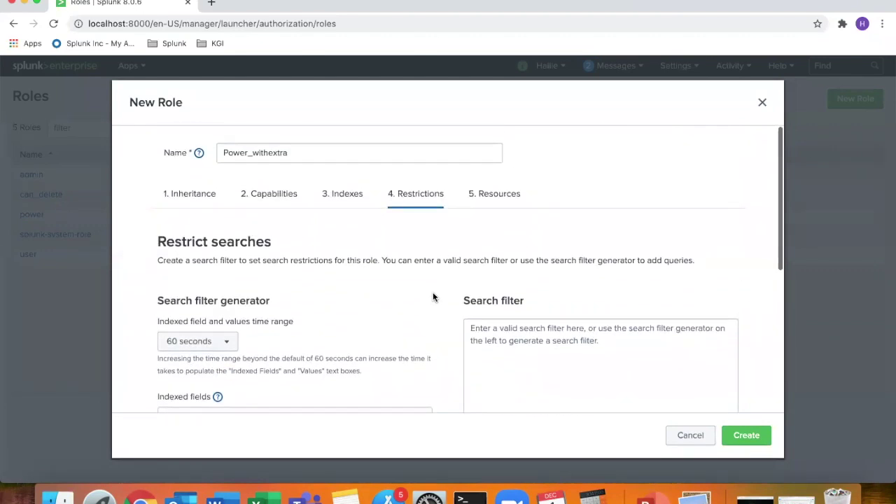
Show the role's resource settings and check the Default app list without choosing an app.
click(498, 194)
scroll(635, 276, down, 1)
scroll(635, 276, down, 2)
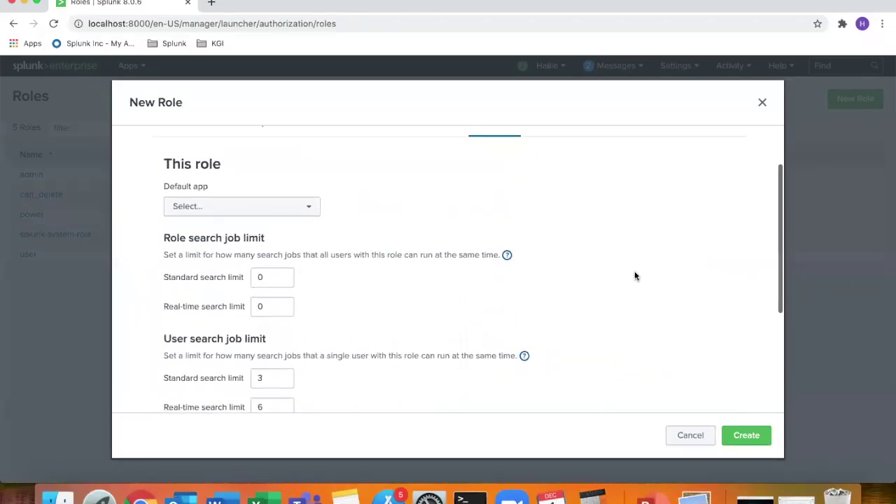
click(308, 210)
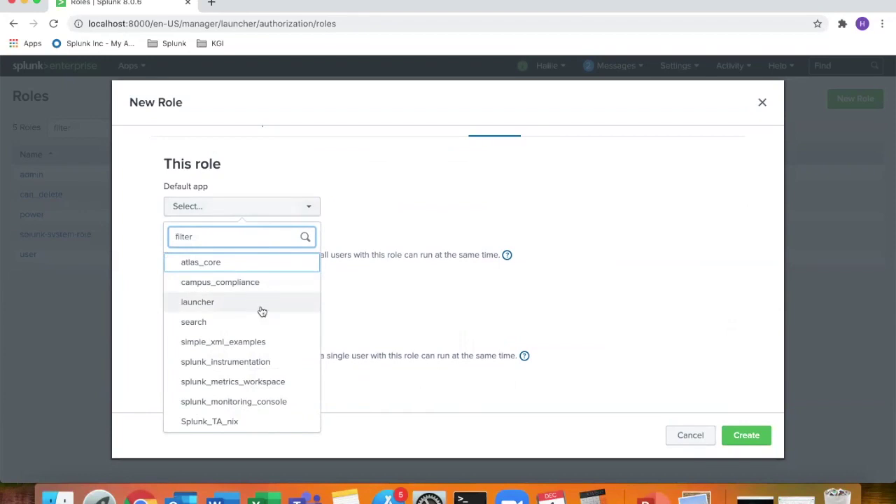
click(377, 185)
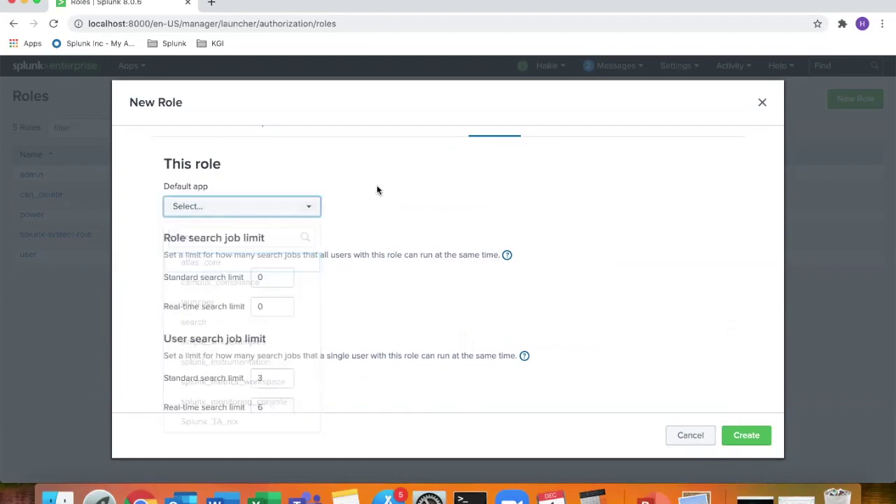
Change the standard search disk space limit from 100 to 300 MB.
scroll(594, 226, down, 2)
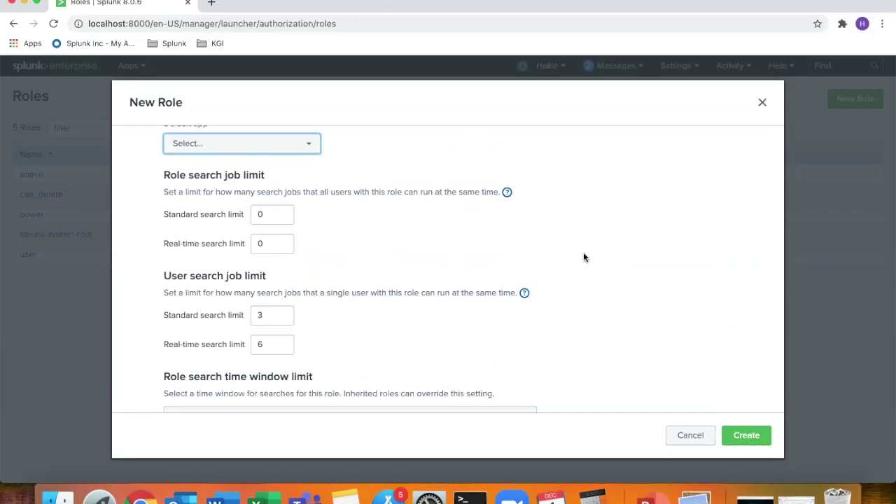
scroll(598, 295, down, 3)
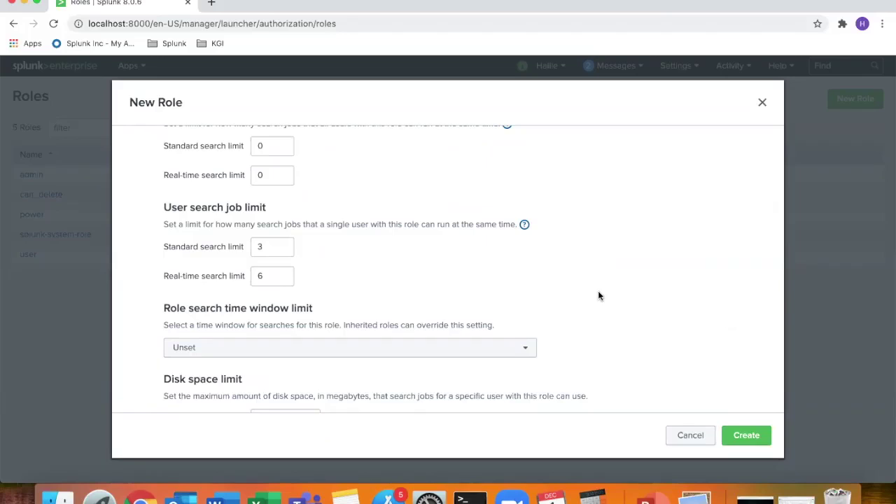
scroll(598, 296, down, 2)
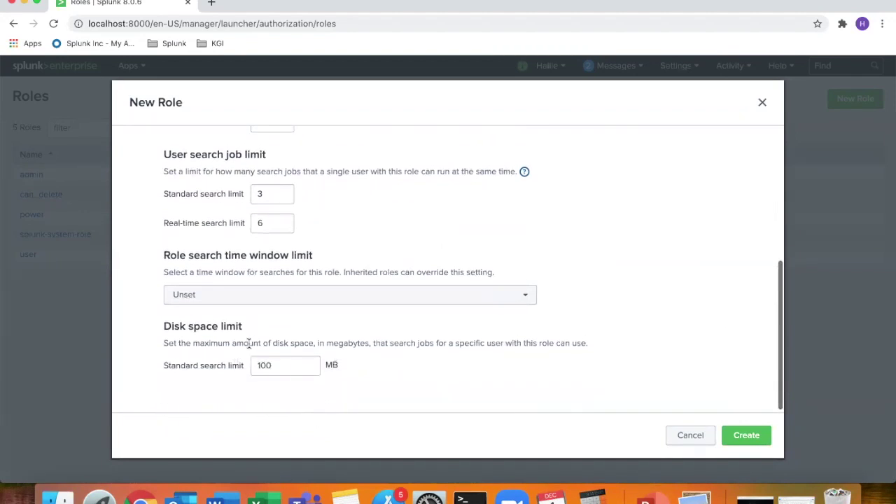
click(276, 366)
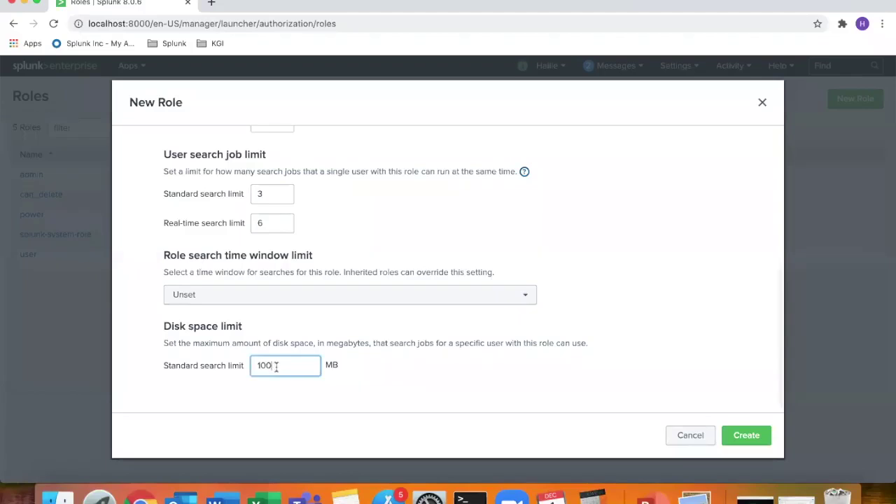
key(BackSpace)
key(BackSpace)
key(BackSpace)
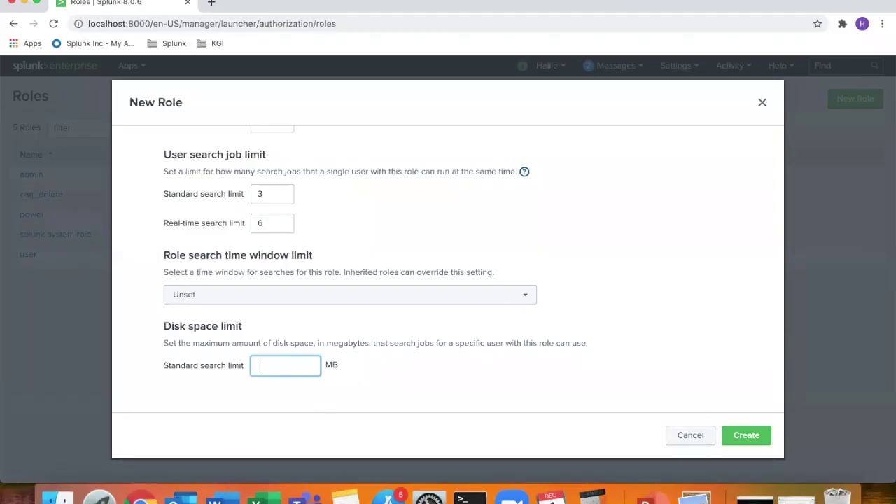
text(300)
click(527, 343)
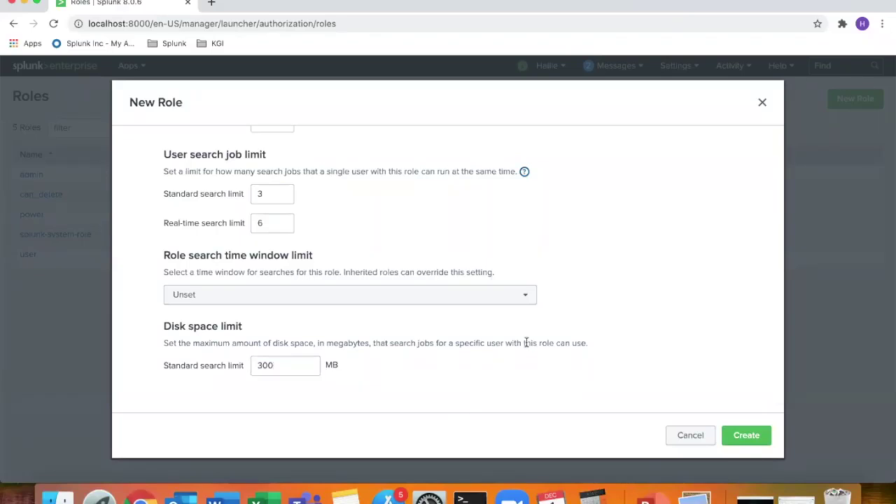
scroll(710, 356, up, 5)
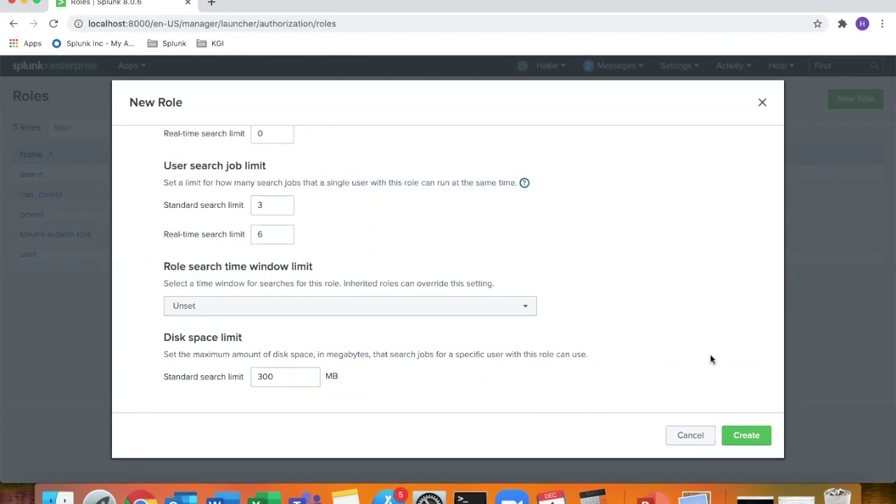
Create the power_withextra role so the Roles list shows 6 roles.
click(748, 437)
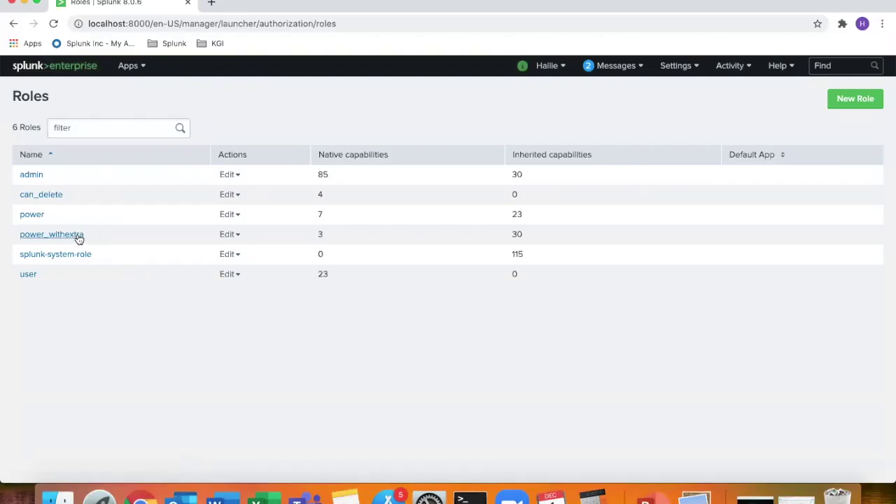
click(693, 66)
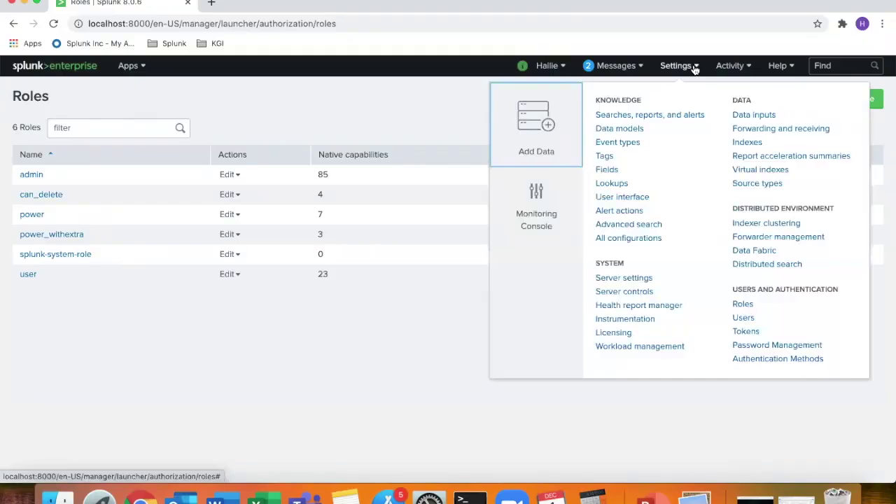
Go to the Users page and start a new user.
click(736, 319)
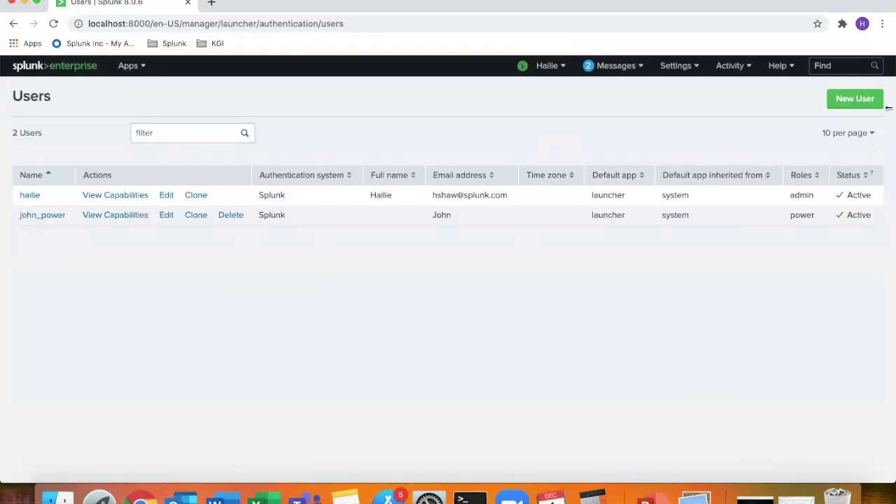
click(855, 101)
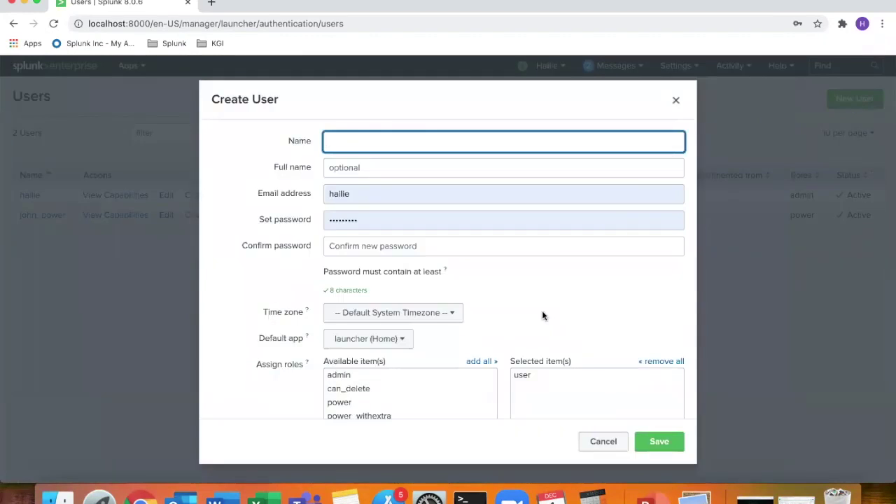
scroll(542, 310, down, 2)
scroll(541, 310, down, 1)
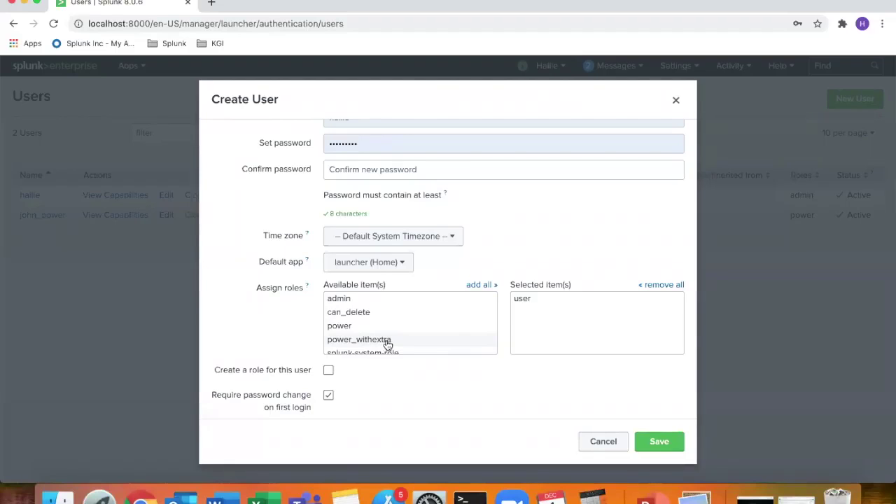
Make power_withextra the only assigned role, removing user, then cancel the form unsaved.
click(387, 343)
click(550, 312)
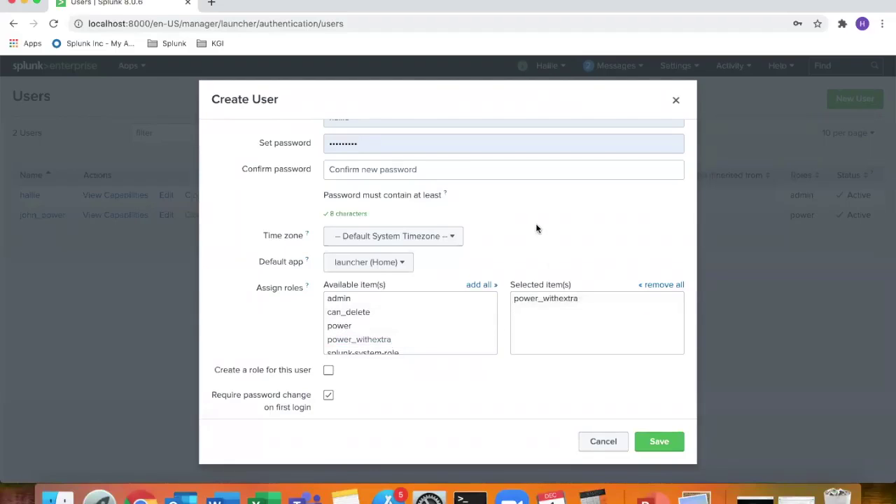
scroll(536, 228, up, 3)
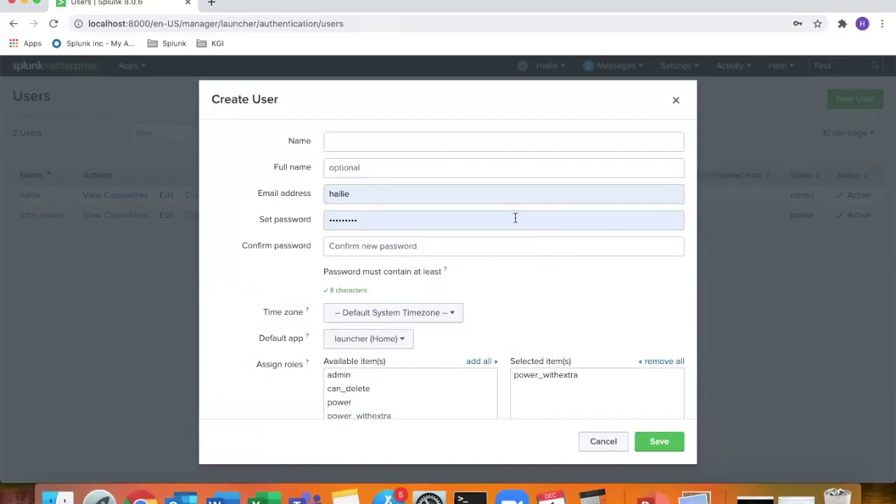
scroll(516, 219, down, 2)
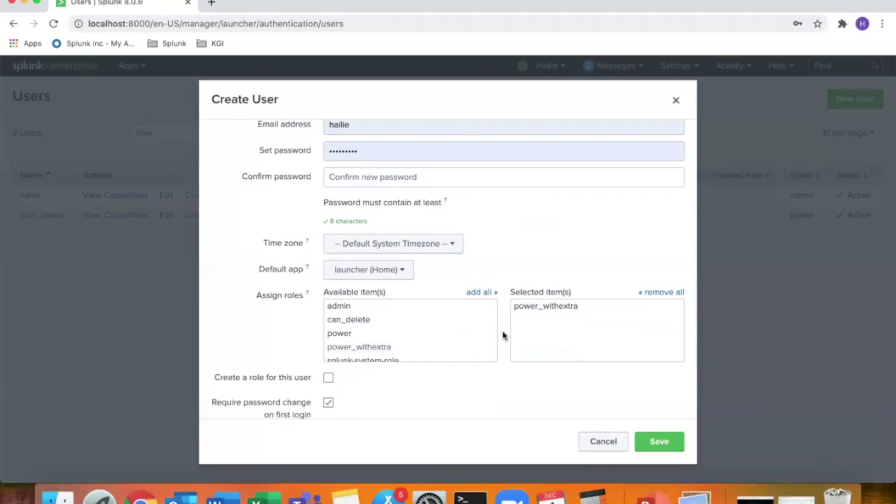
scroll(503, 336, up, 2)
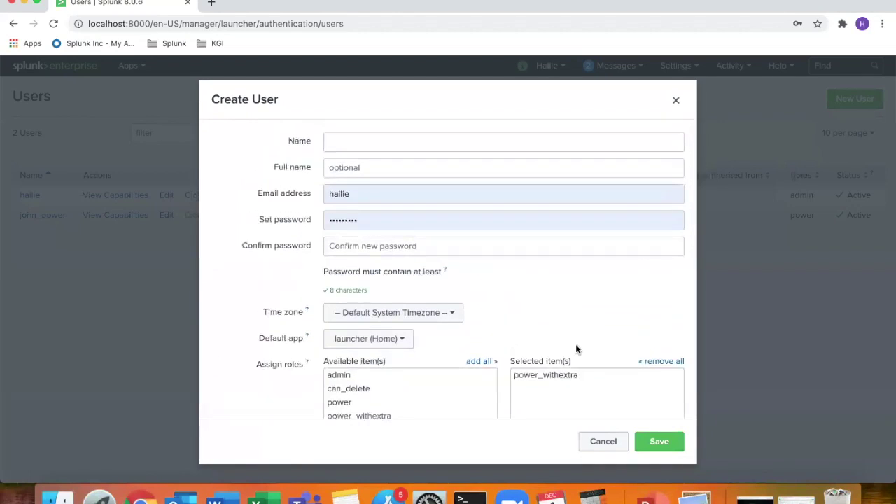
click(603, 442)
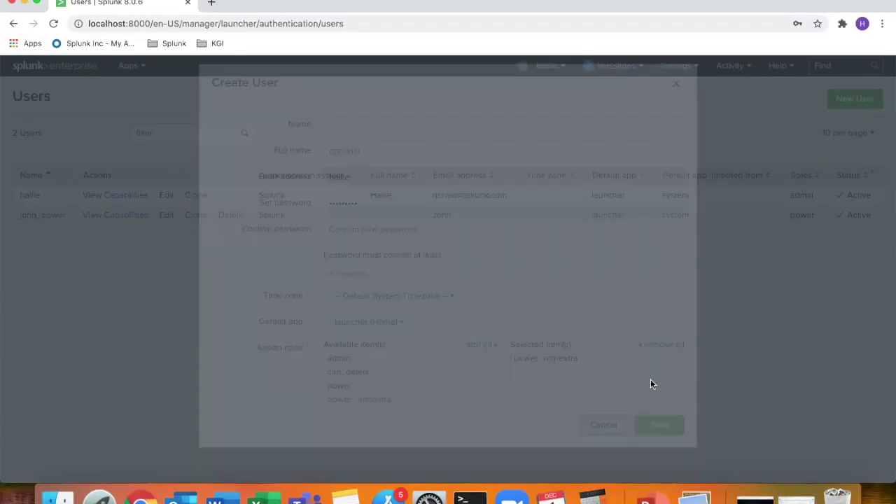